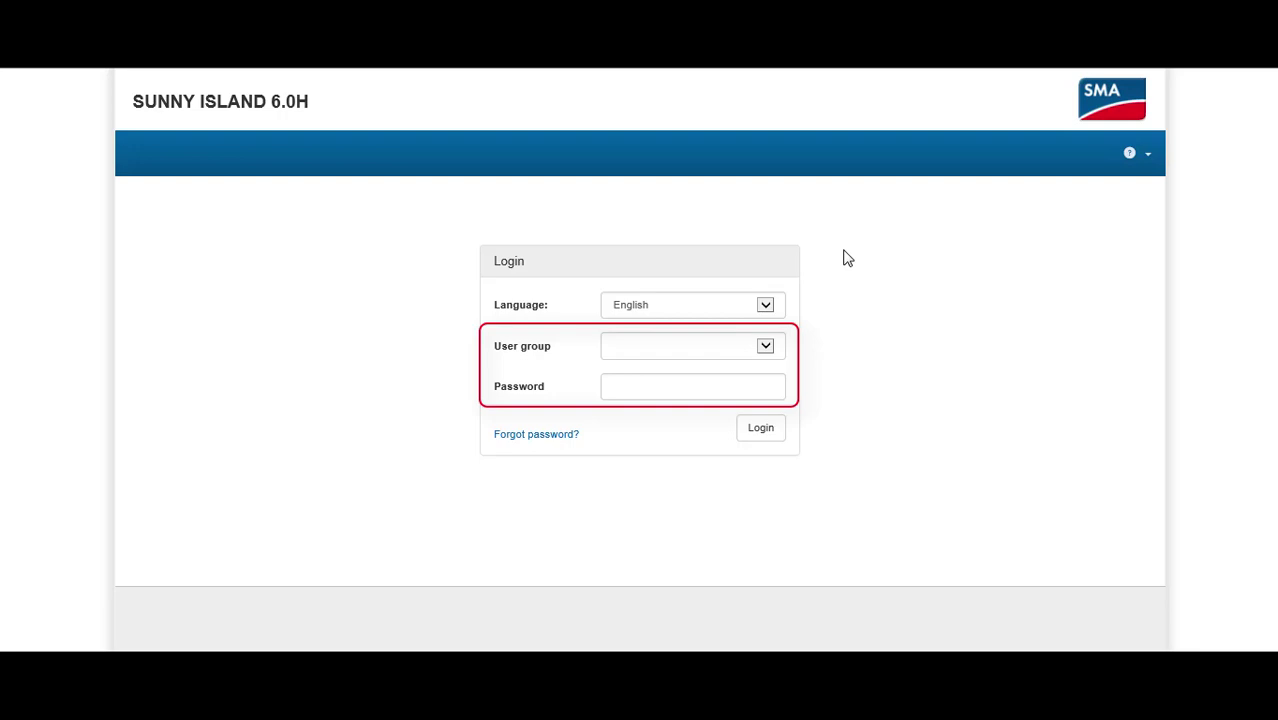
Step: Log in as the Installer user group with the installer password
click(765, 346)
click(694, 360)
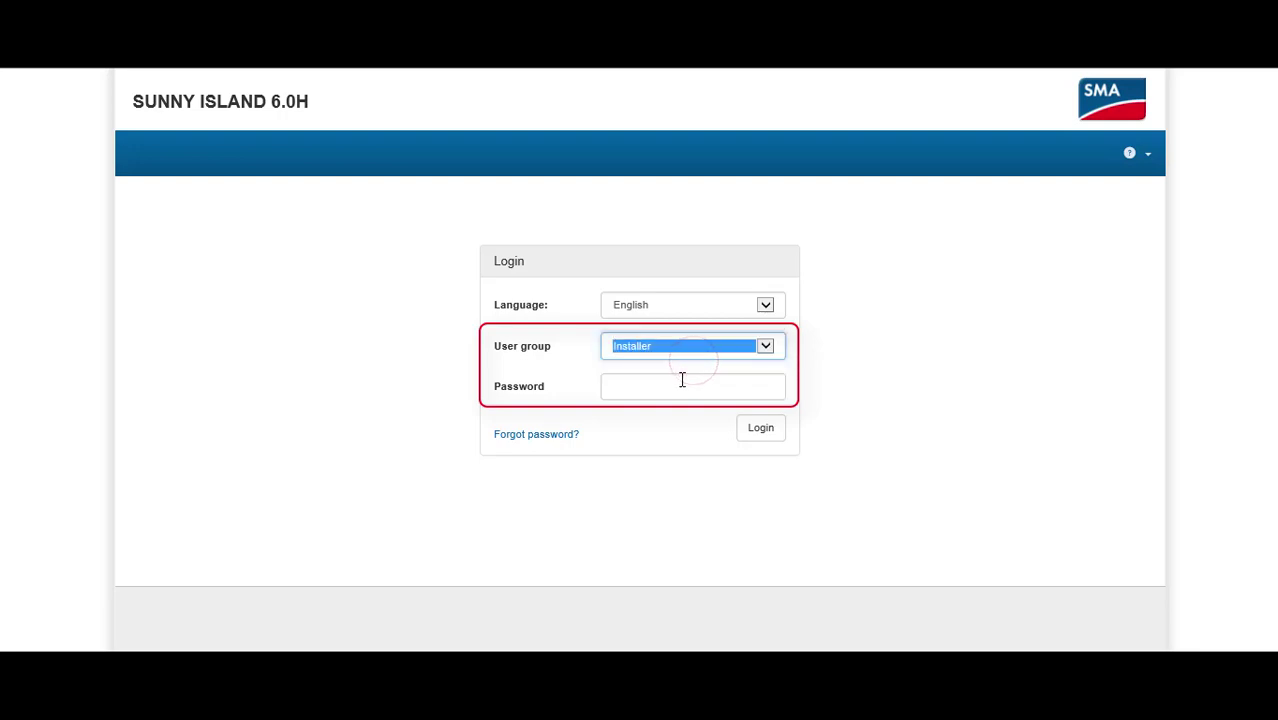
click(682, 384)
text(1111)
click(752, 430)
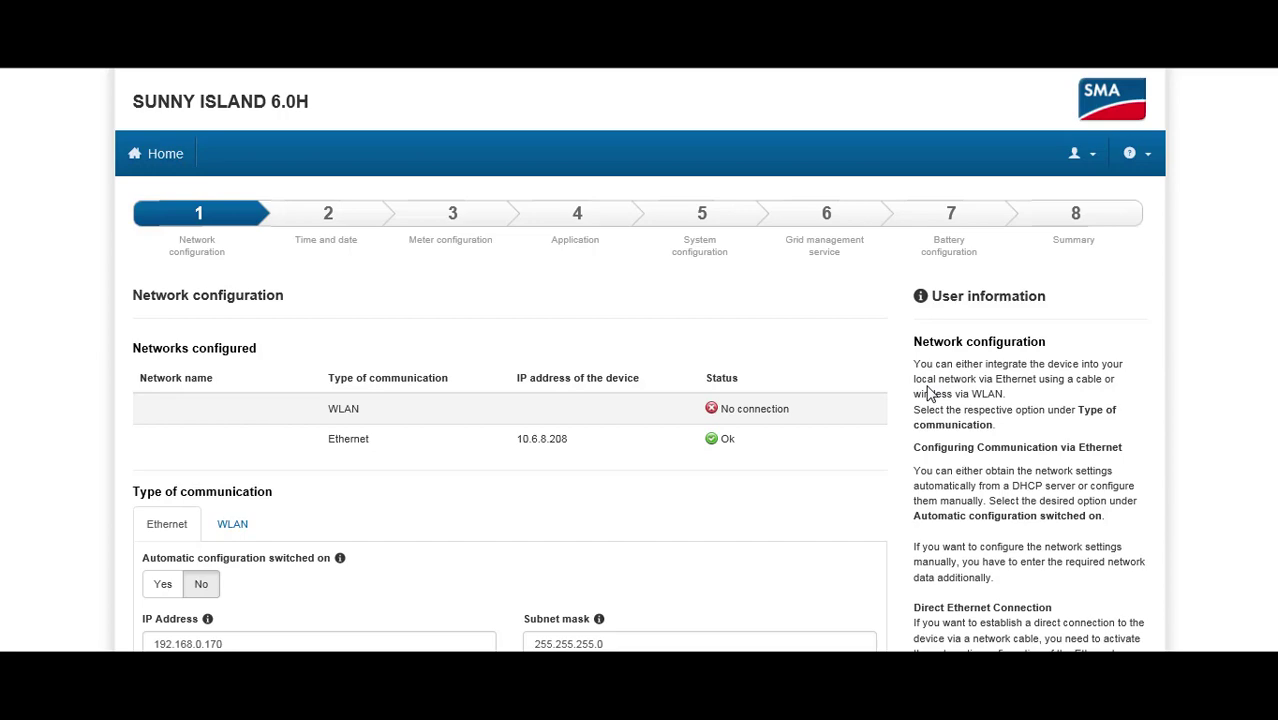
Step: Save the network configuration unchanged and continue to Time and date
scroll(928, 395, down, 3)
click(853, 500)
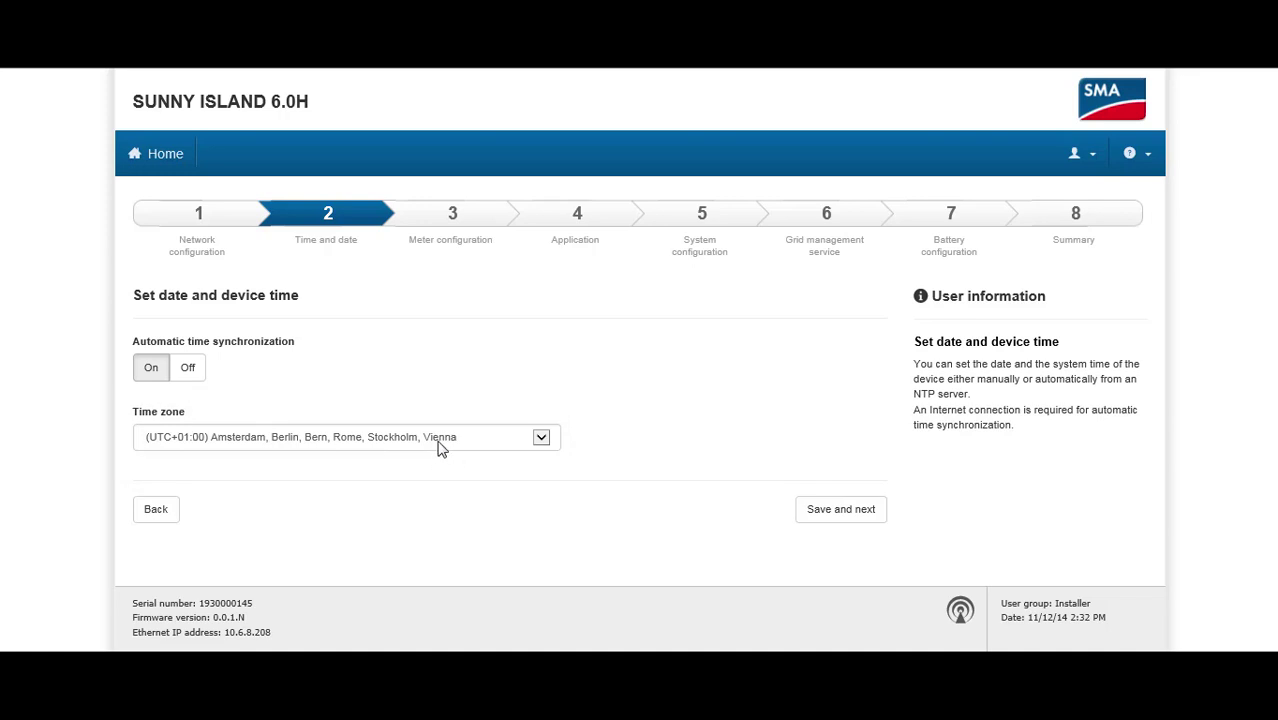
Step: Keep time zone (UTC+01:00) Amsterdam, Berlin with automatic sync, then save
click(437, 441)
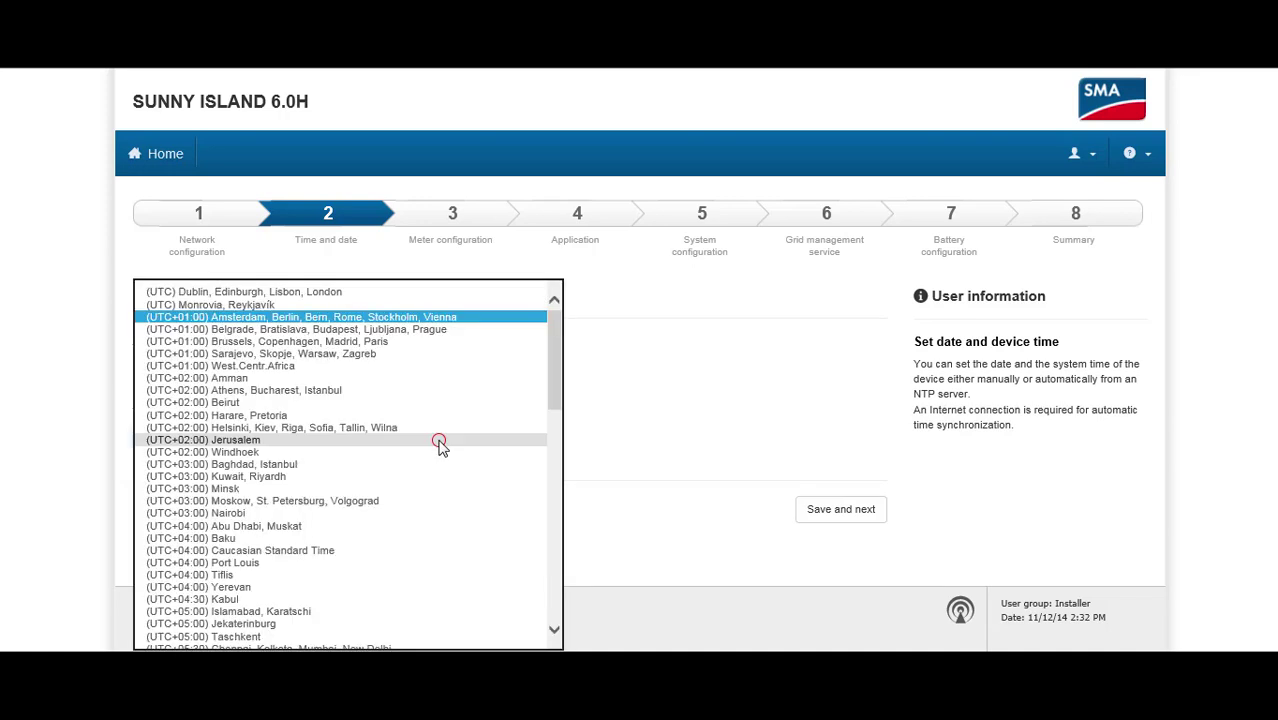
click(429, 318)
click(675, 412)
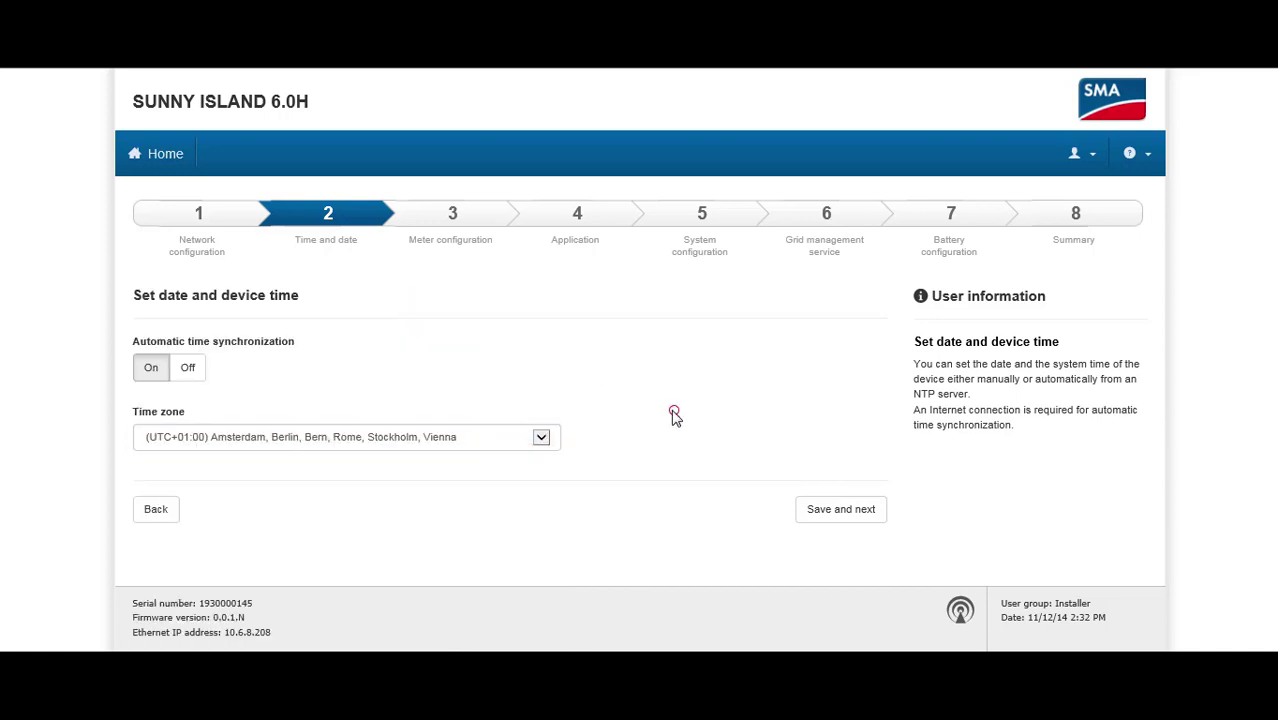
click(824, 518)
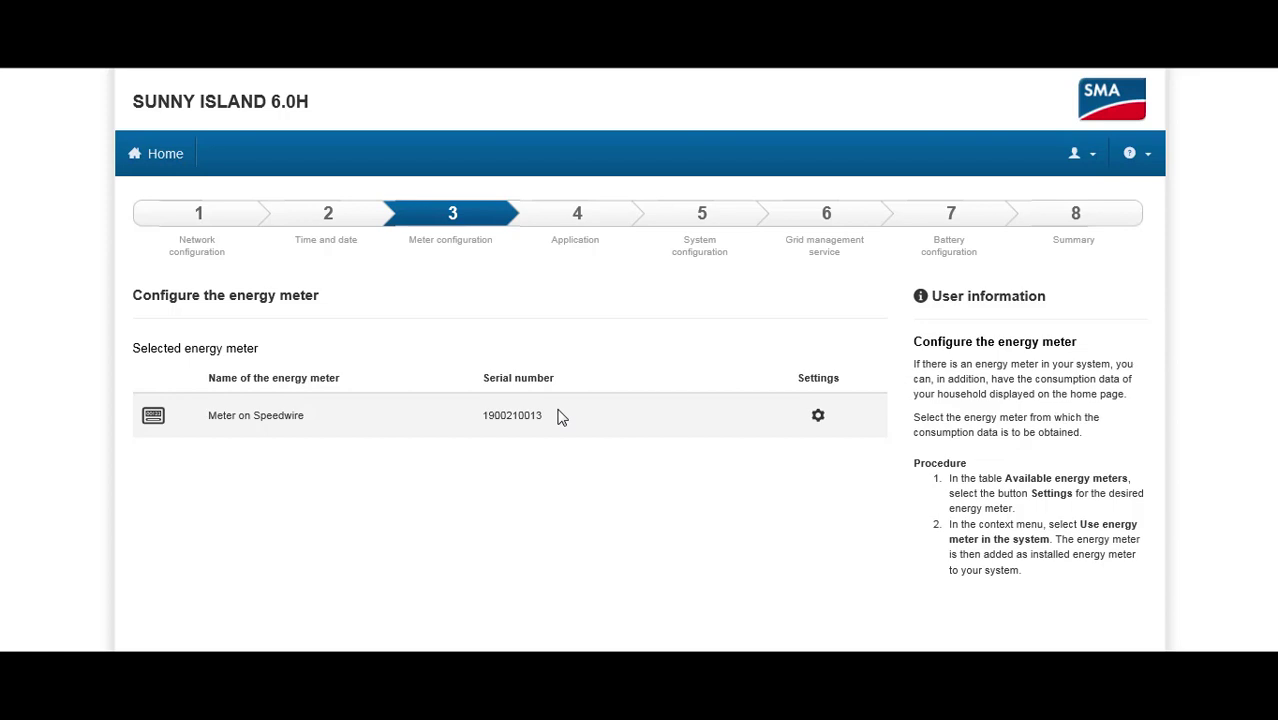
Step: Save the Meter on Speedwire meter selection and continue to Application
scroll(564, 407, down, 3)
click(850, 582)
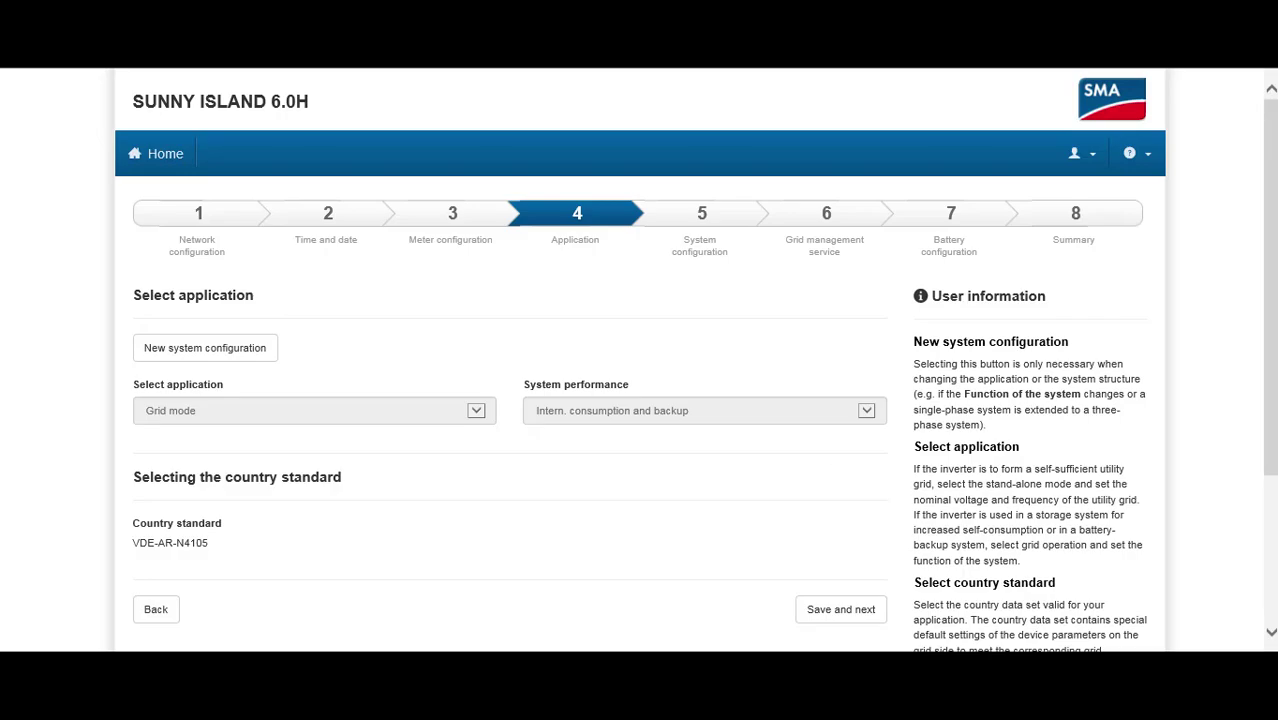
Step: Start a new system configuration, confirming the parameter reset
click(212, 352)
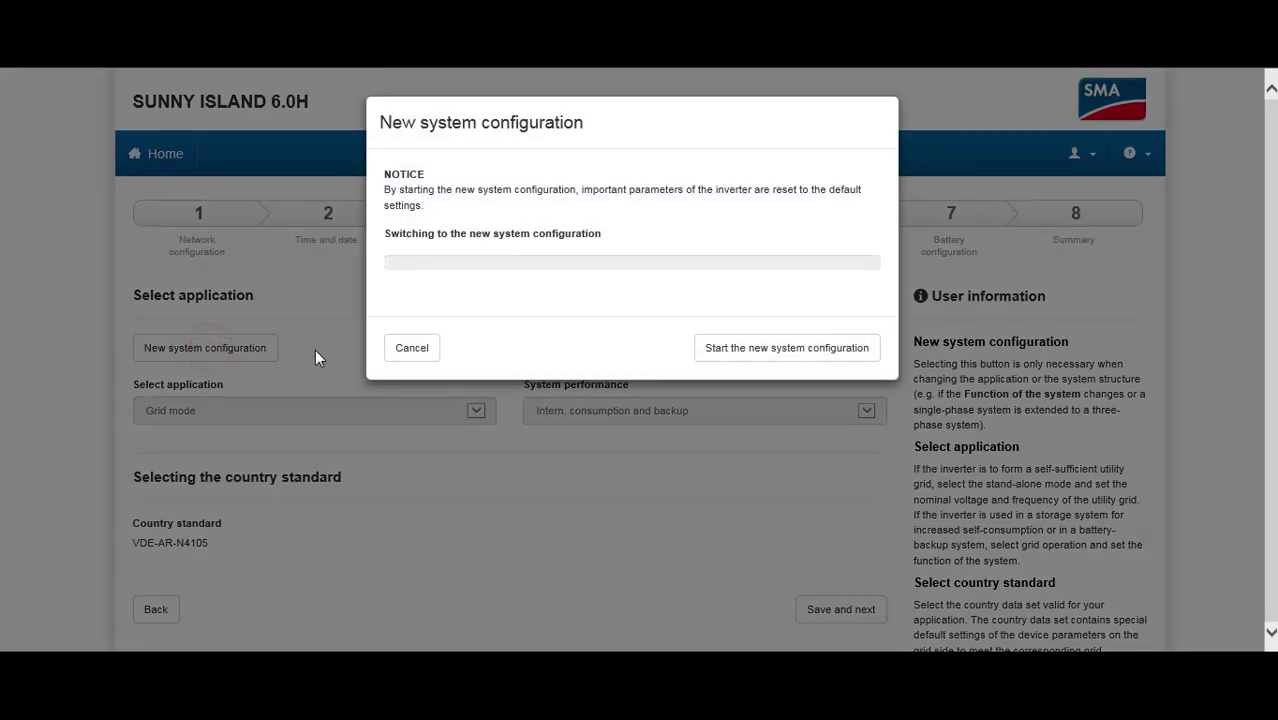
click(721, 350)
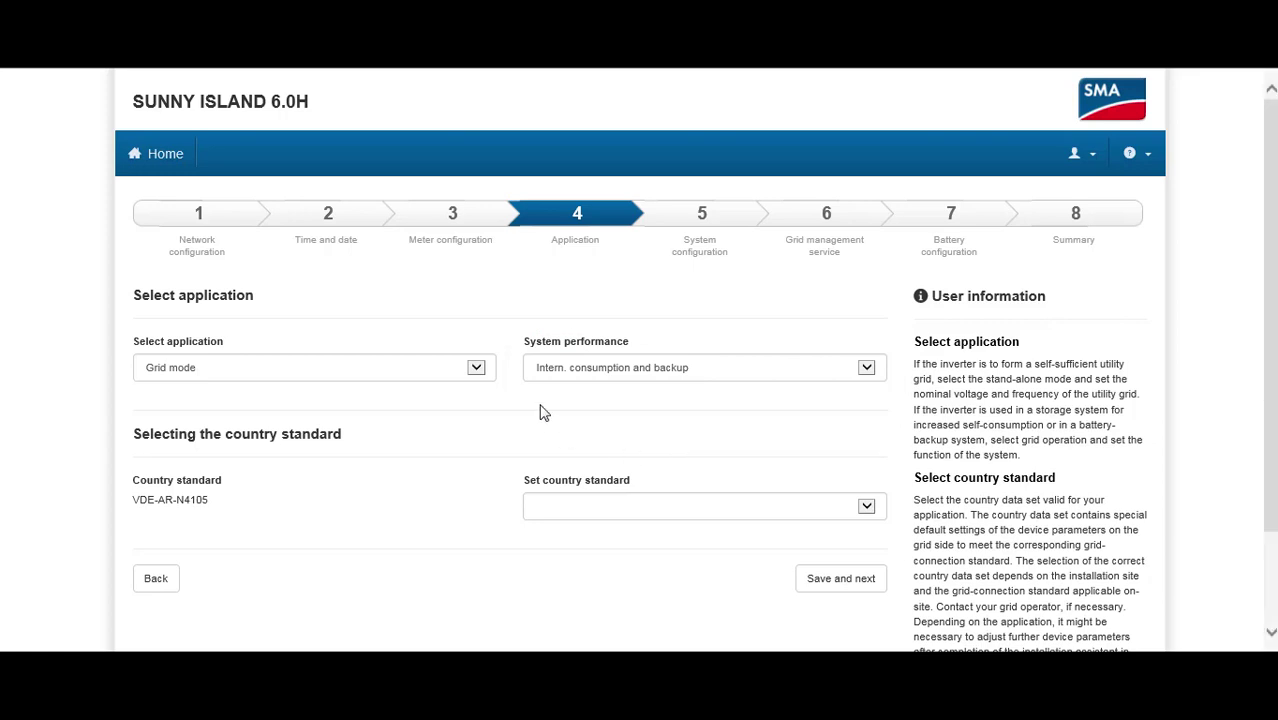
Step: Keep Grid mode and set system performance to Internal consumption only
click(477, 368)
click(477, 367)
click(587, 368)
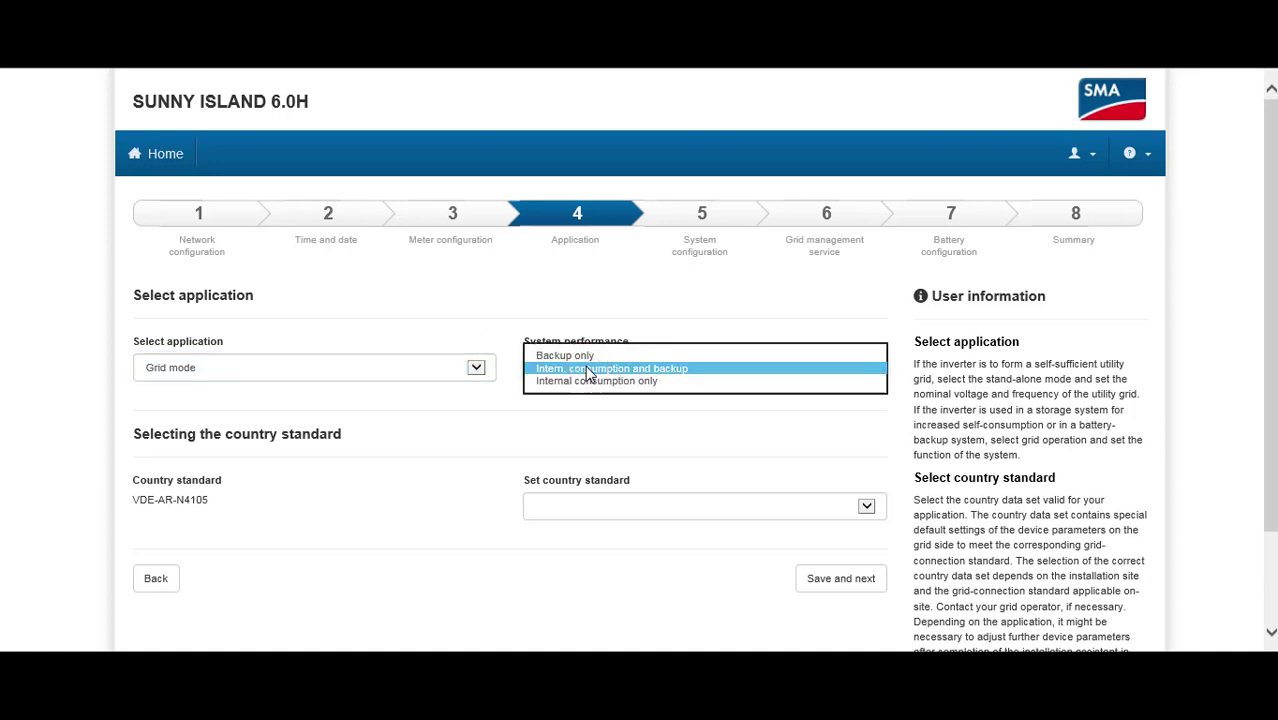
click(583, 381)
click(584, 389)
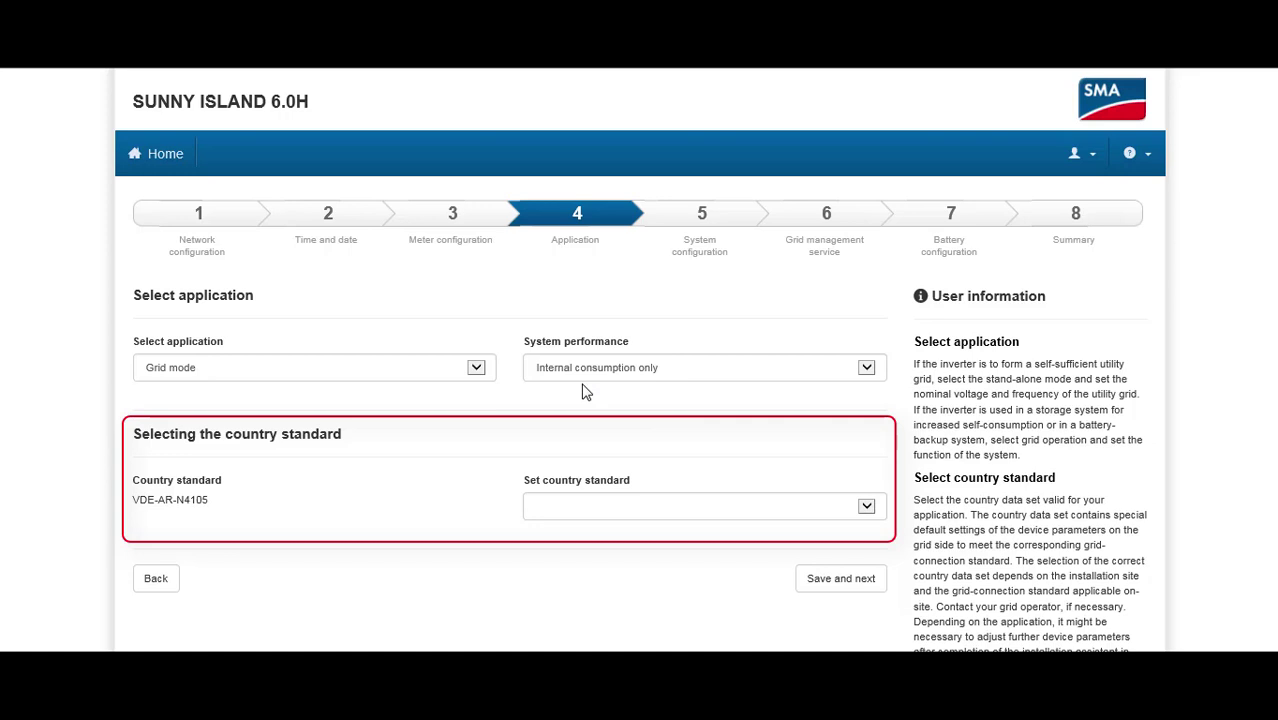
Step: Select country standard VDE-AR-N4105 and save the application settings
click(722, 510)
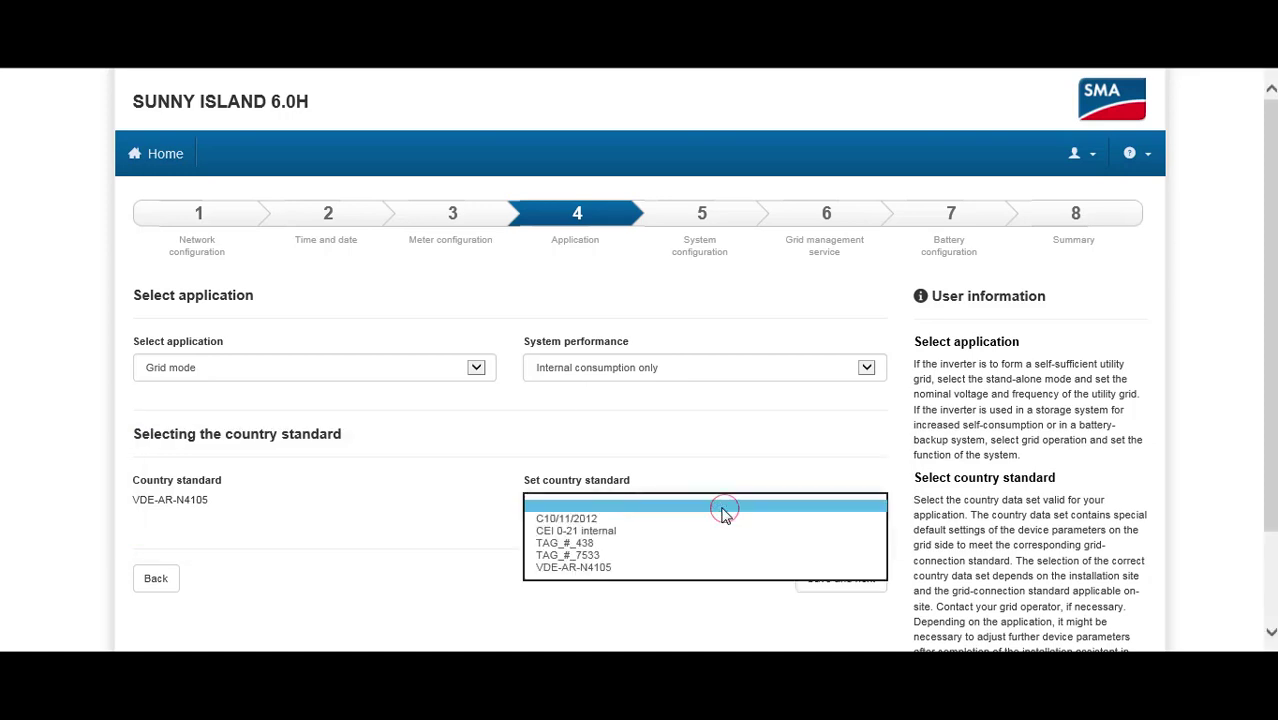
click(618, 567)
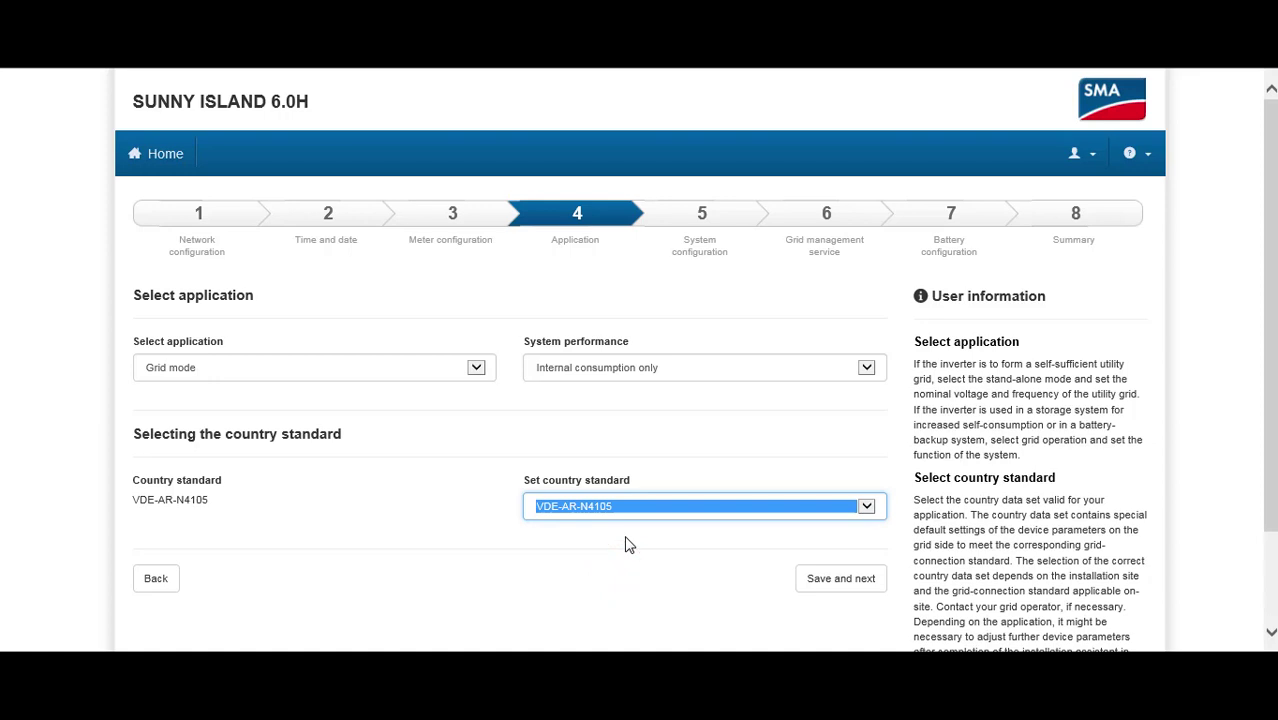
click(628, 544)
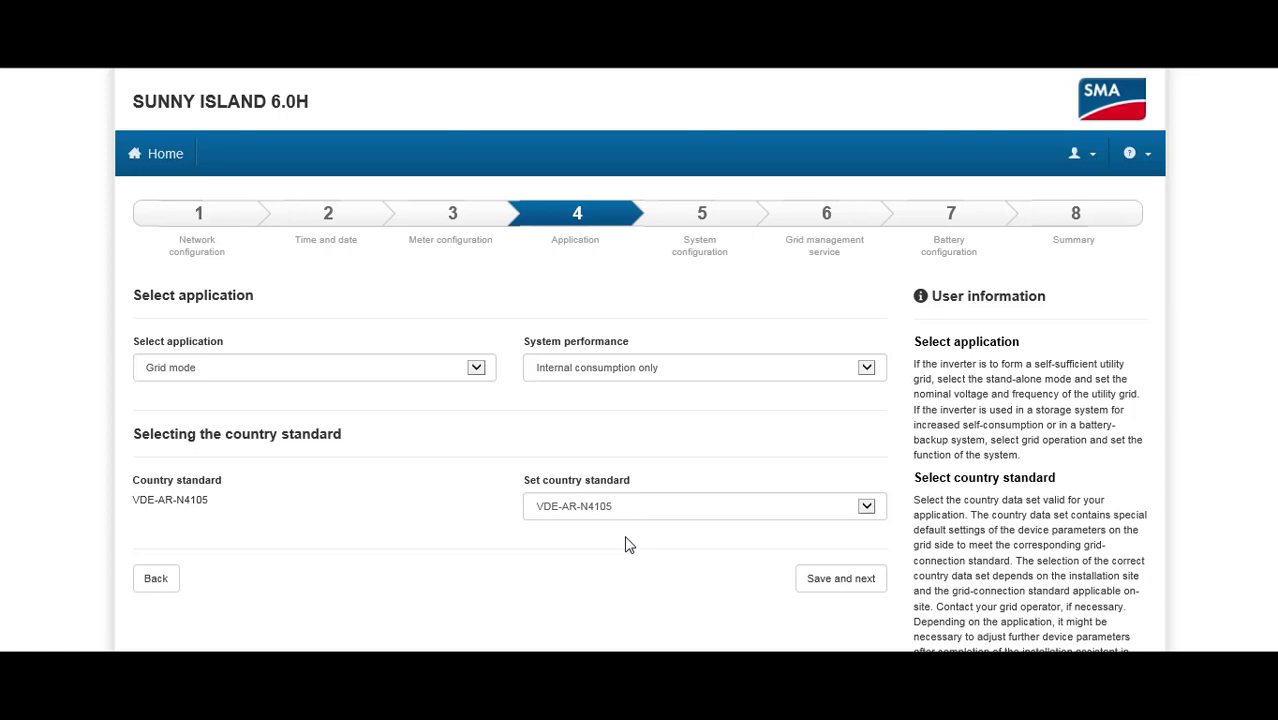
click(834, 576)
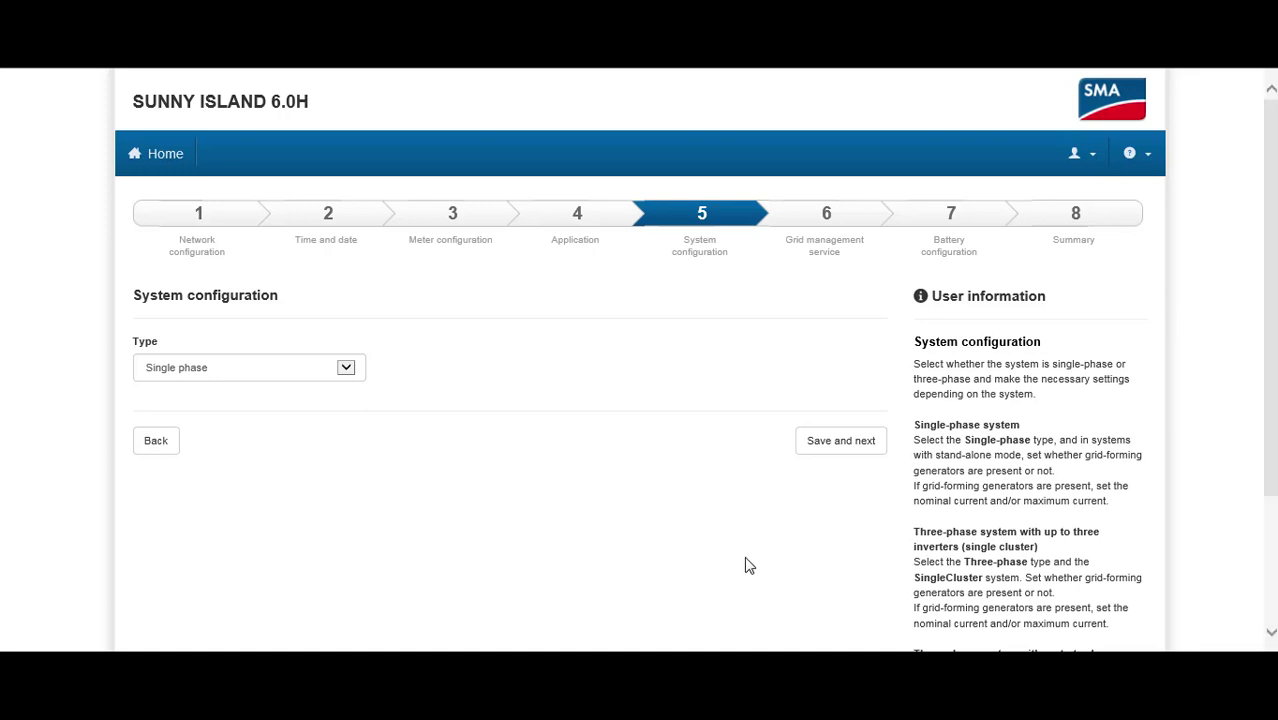
Step: Keep system type Single phase and save the system configuration
click(343, 375)
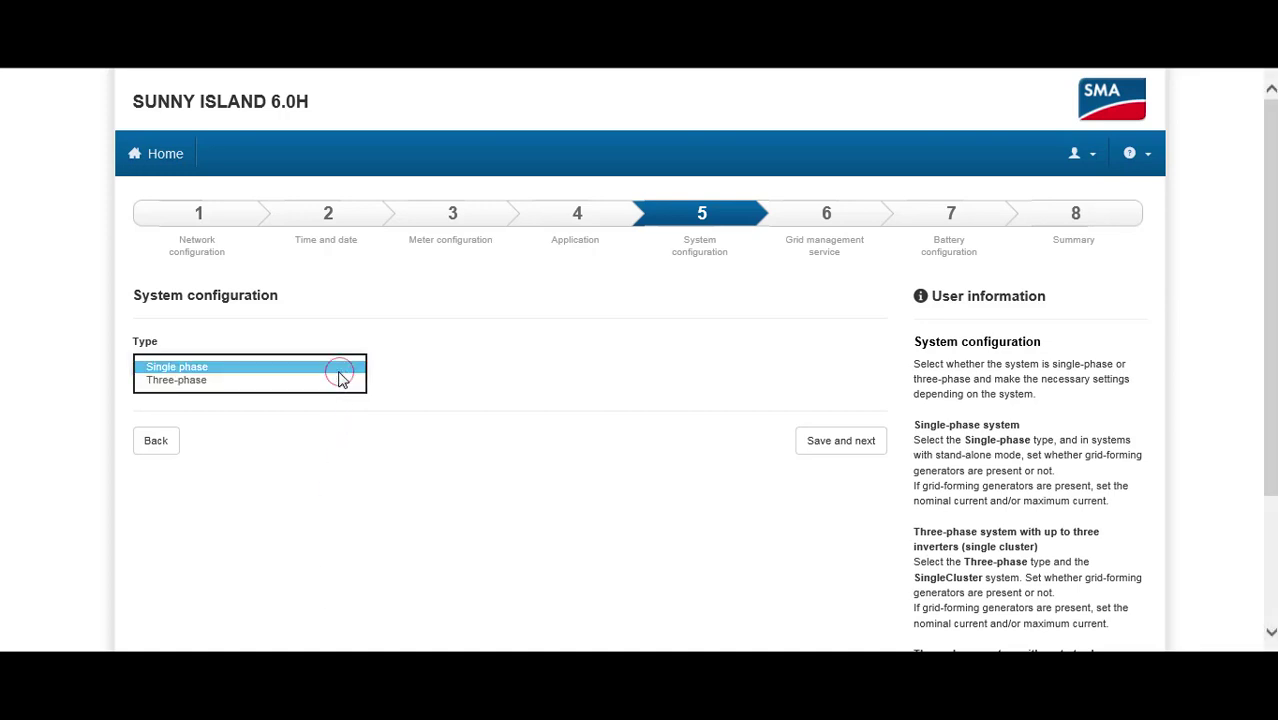
click(342, 370)
click(461, 395)
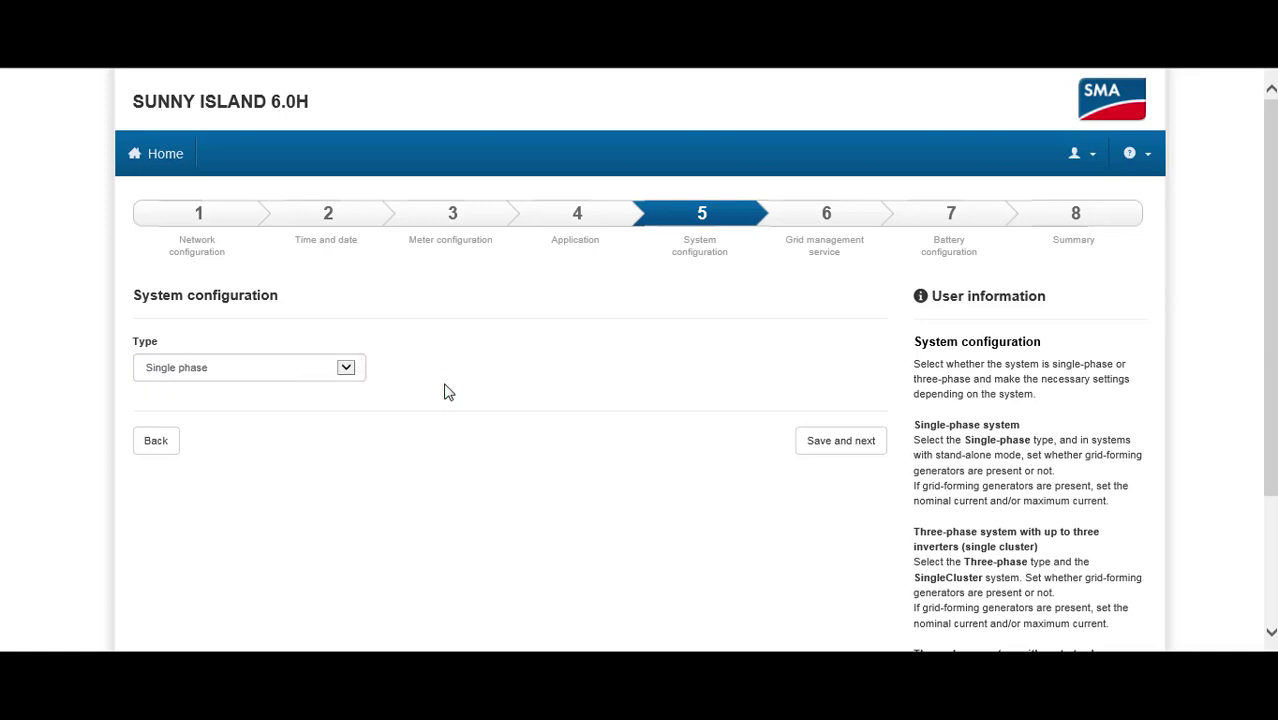
click(832, 441)
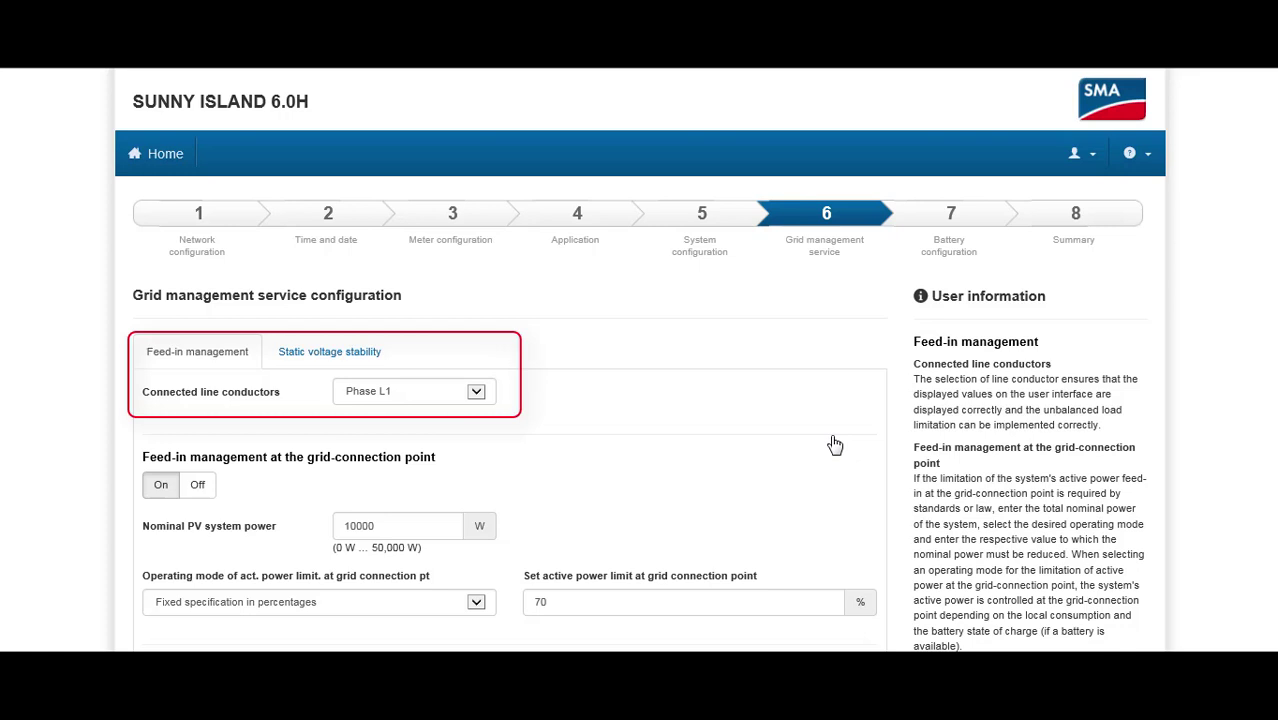
click(477, 392)
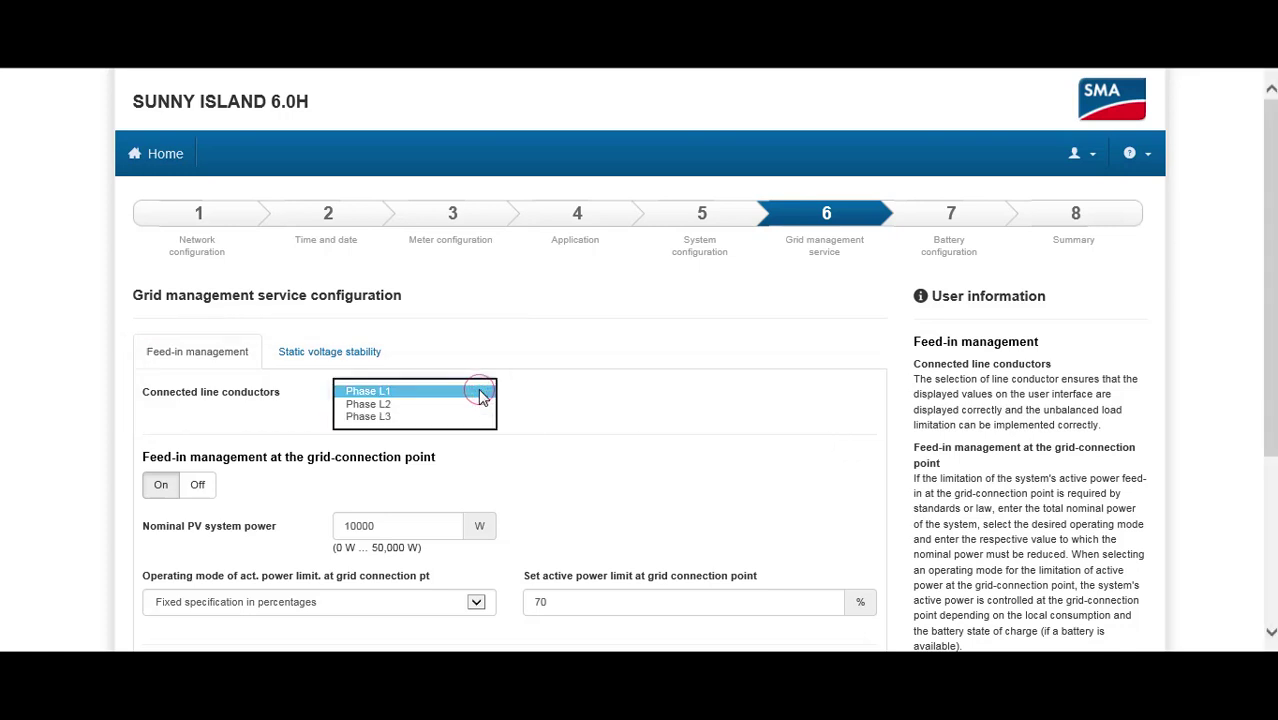
click(480, 396)
click(539, 395)
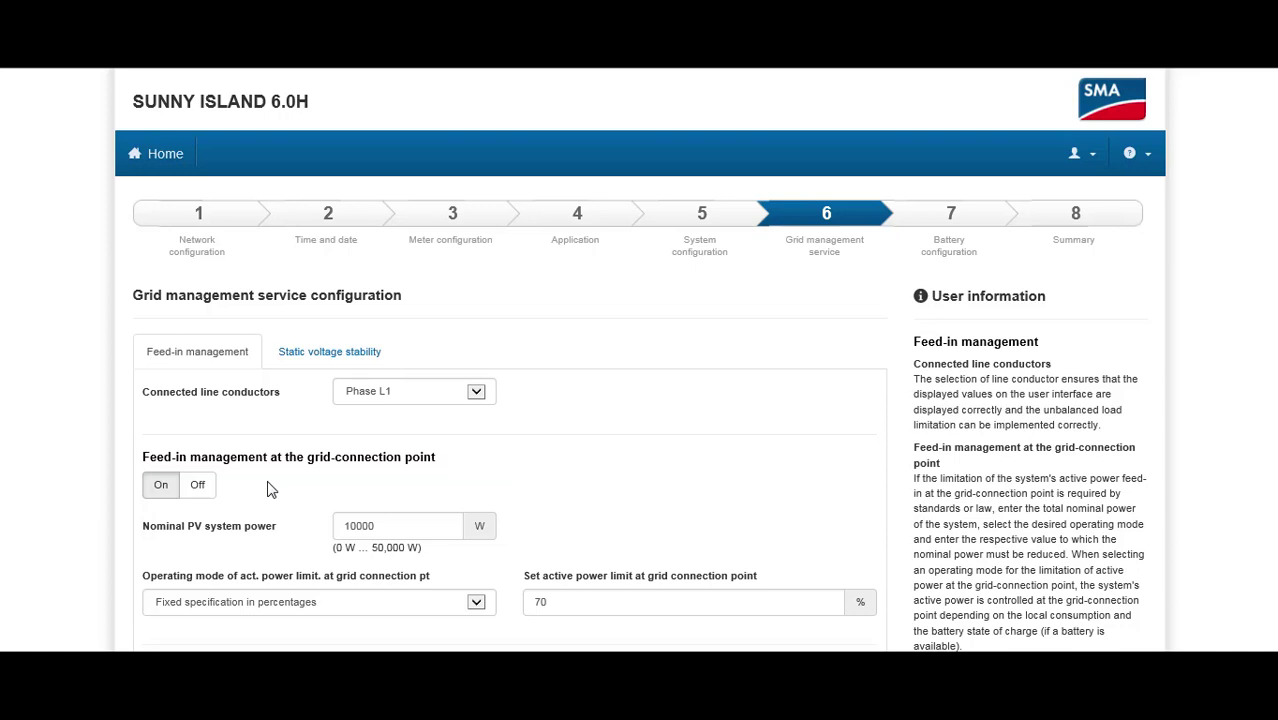
Step: Turn feed-in management at the grid-connection point Off
click(199, 487)
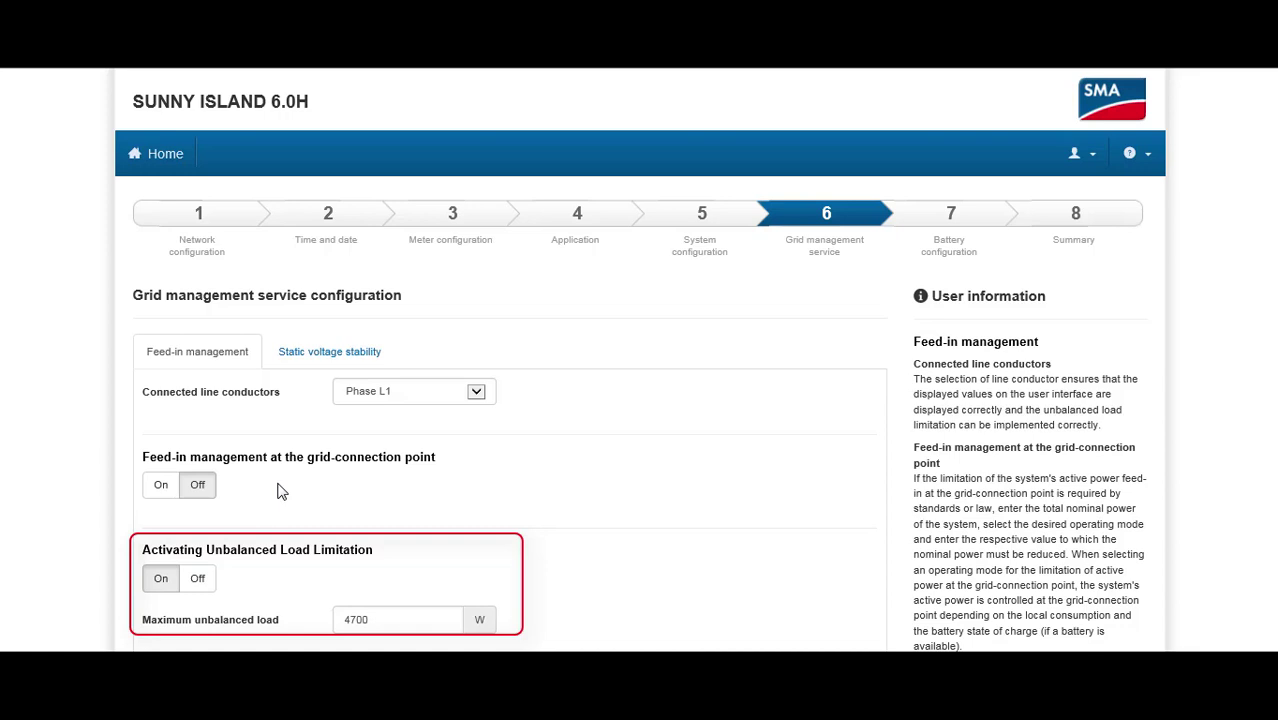
scroll(289, 580, down, 2)
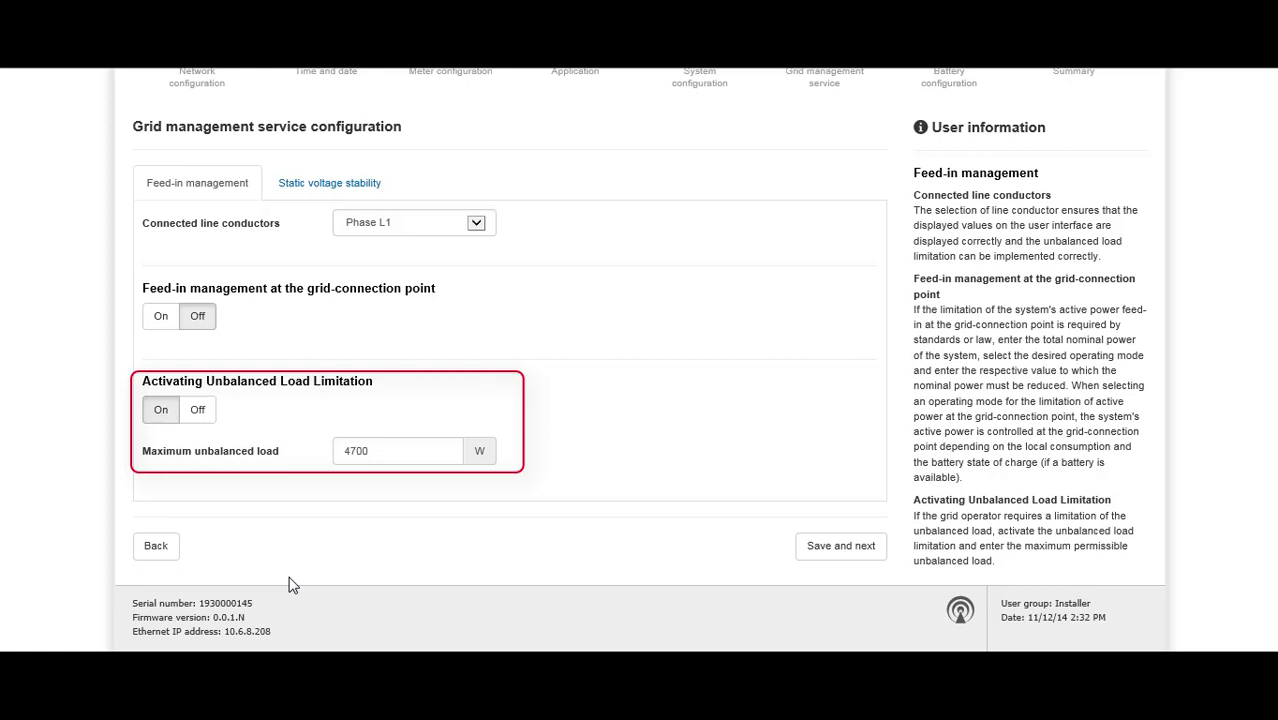
Step: Change Maximum unbalanced load to 3600 W and save the grid settings
double_click(385, 451)
text(3600)
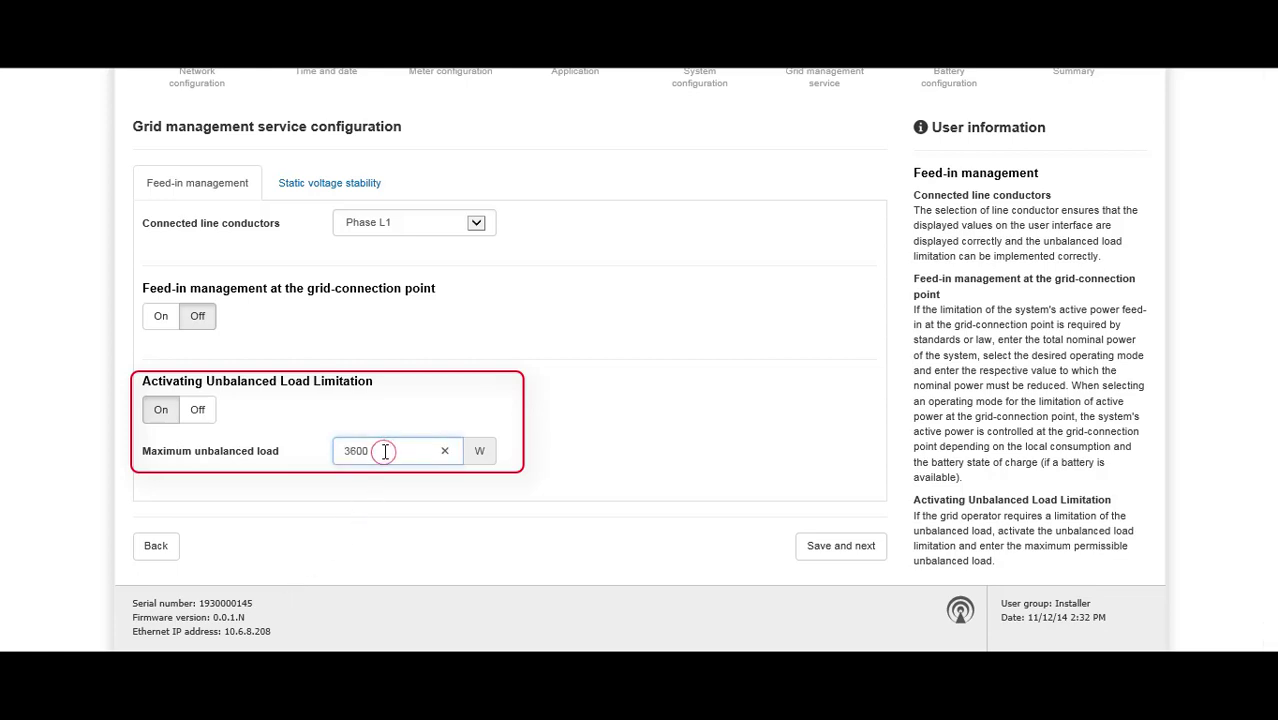
click(570, 441)
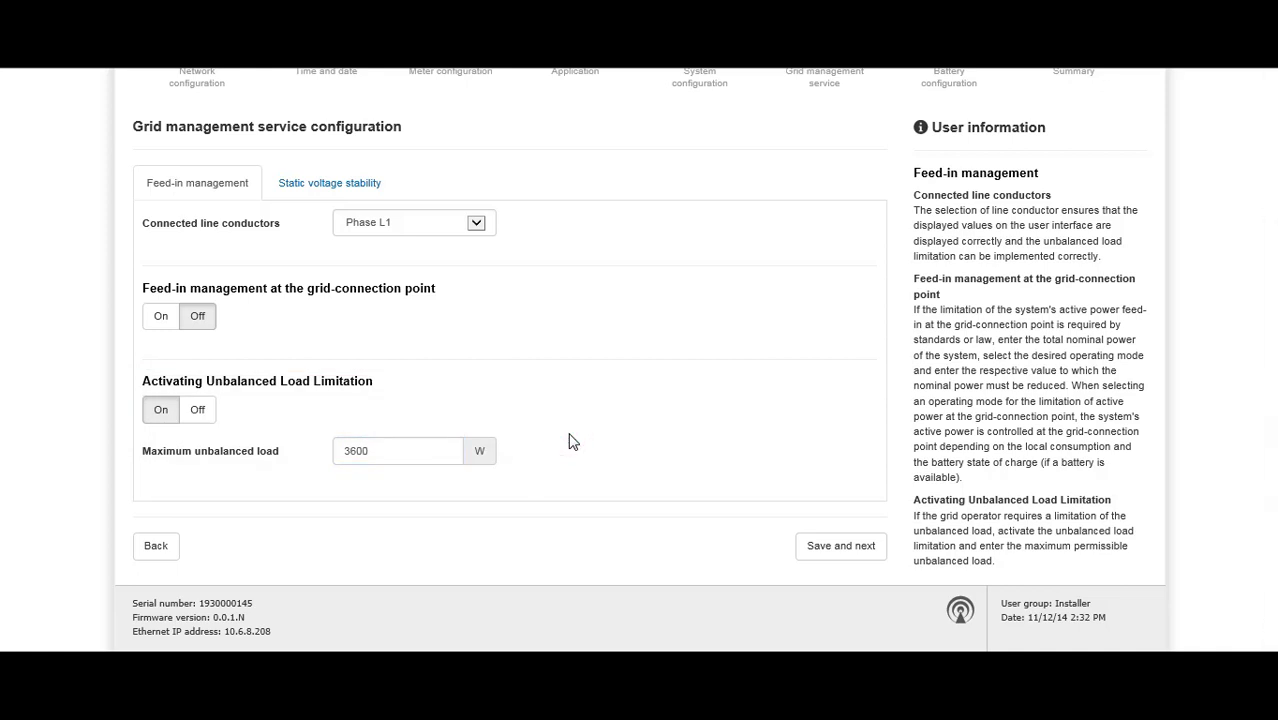
click(858, 546)
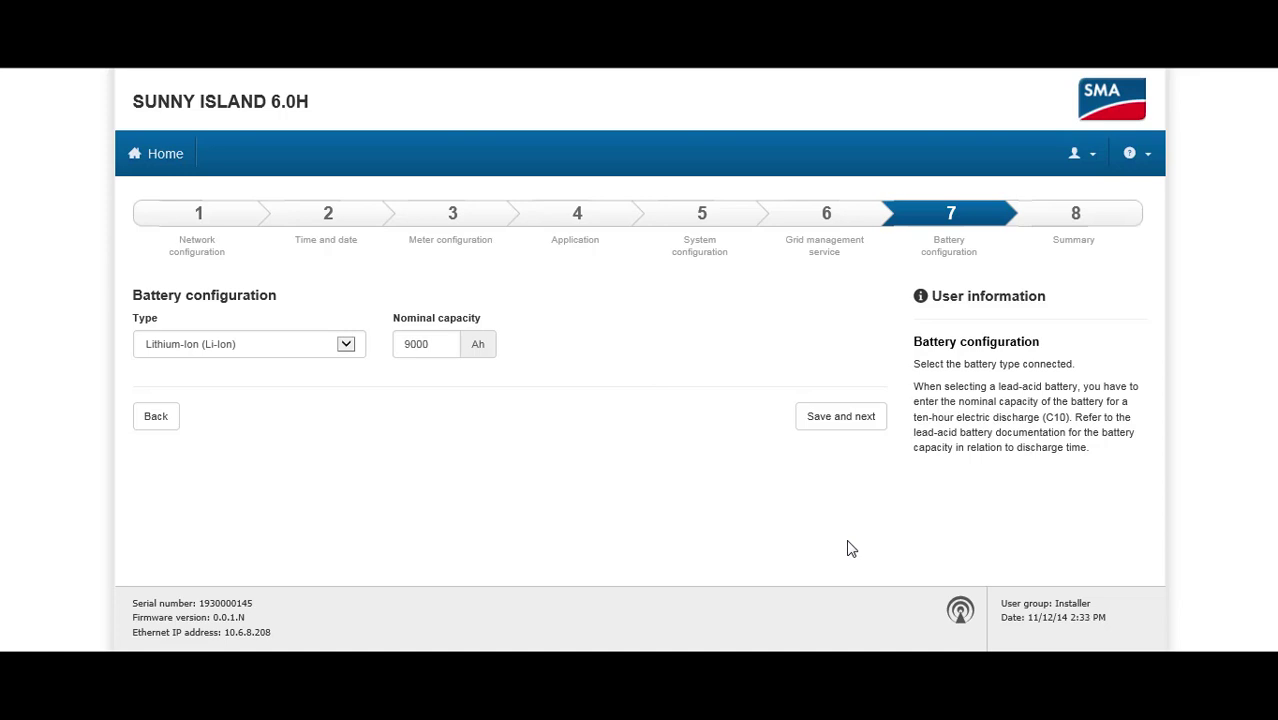
Step: Enter 150 Ah as the lithium-ion battery's nominal capacity and save the battery settings
double_click(442, 346)
text(150)
click(824, 421)
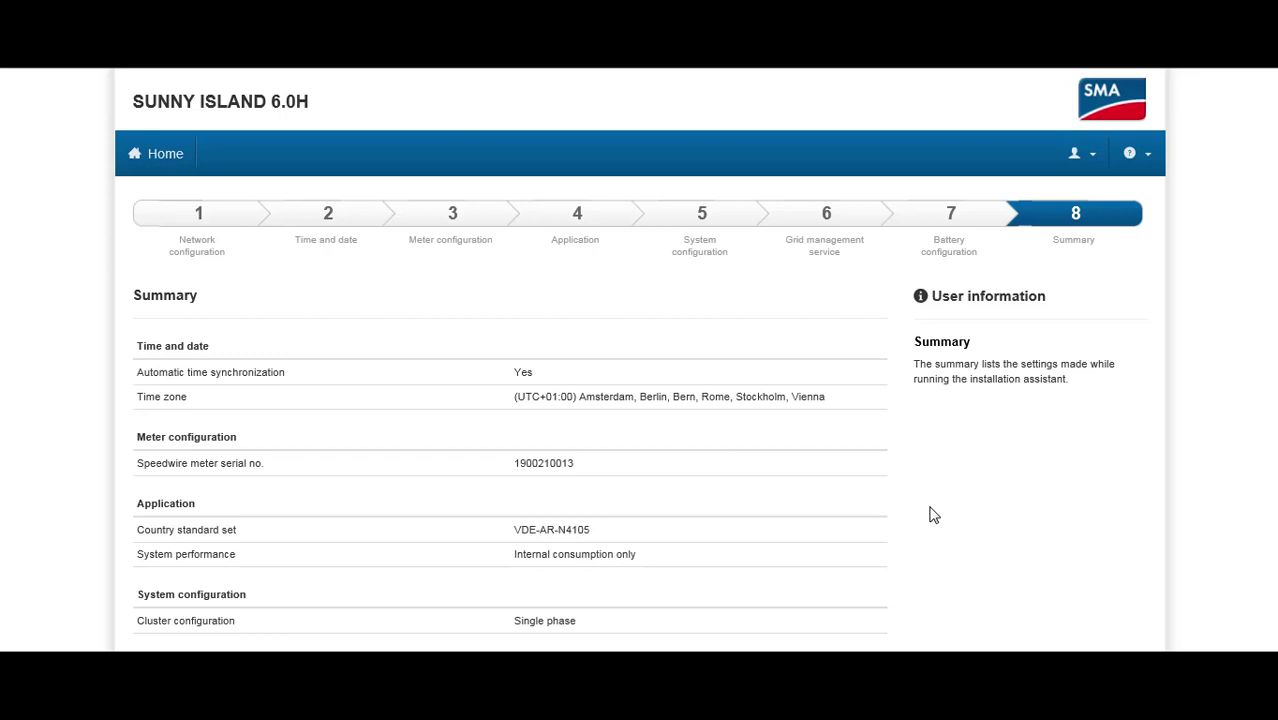
Step: Review the time zone, VDE-AR-N4105 and single-phase summary, then finish the assistant
scroll(930, 514, down, 5)
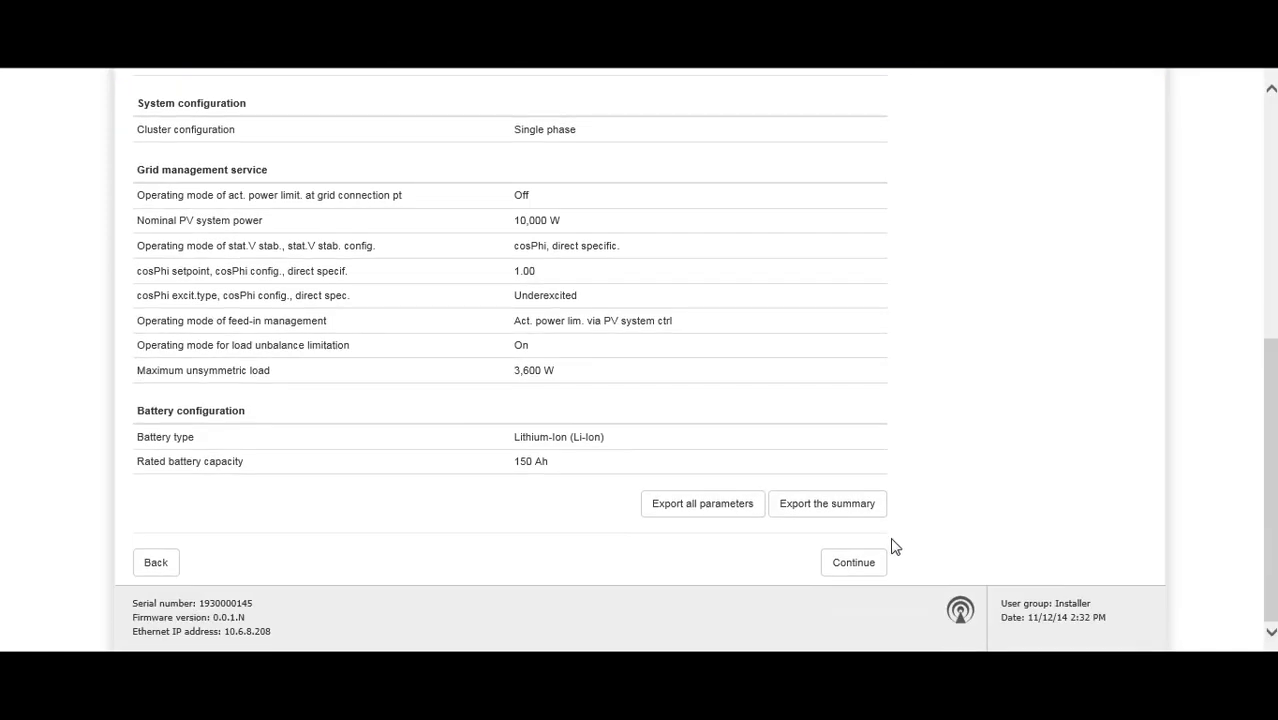
click(842, 566)
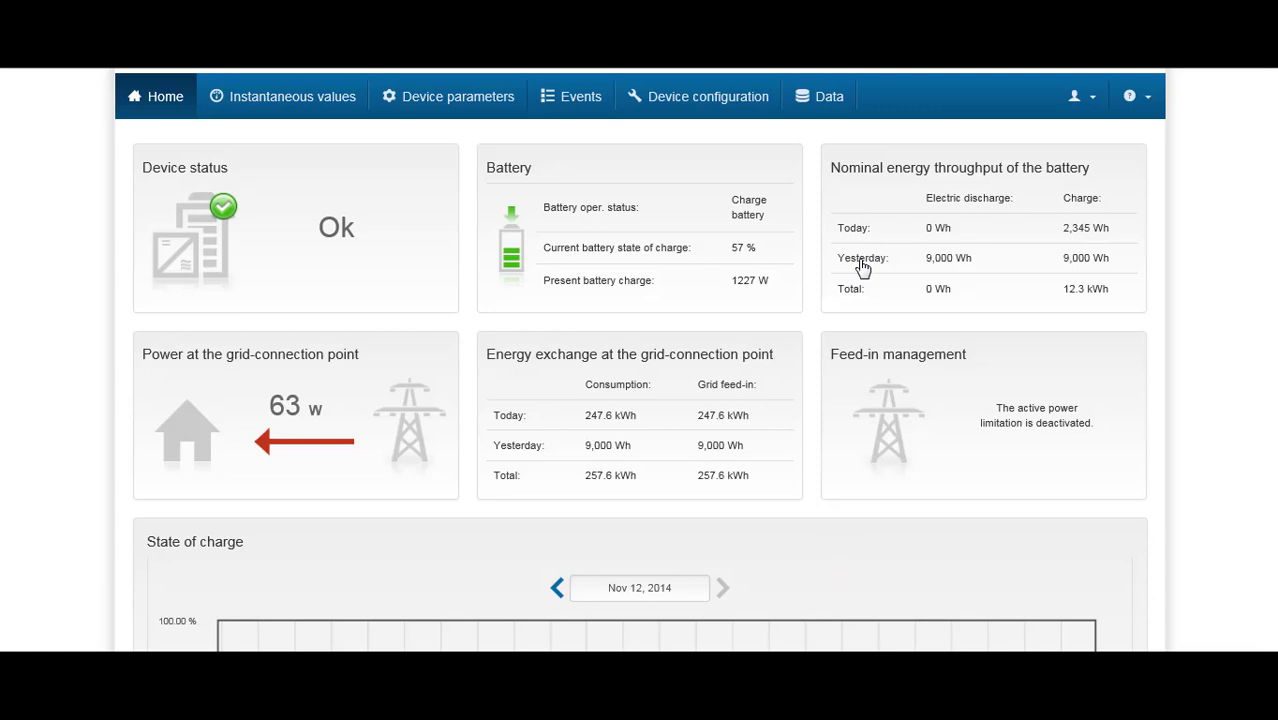